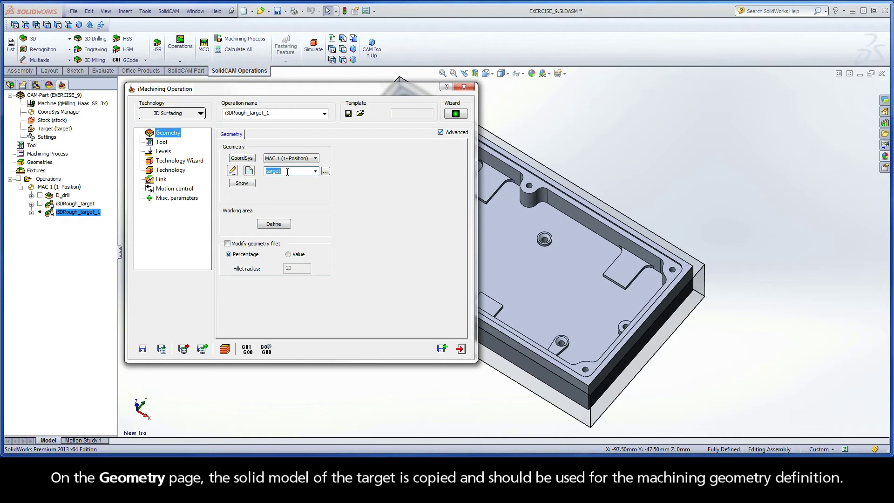
left_click(273, 224)
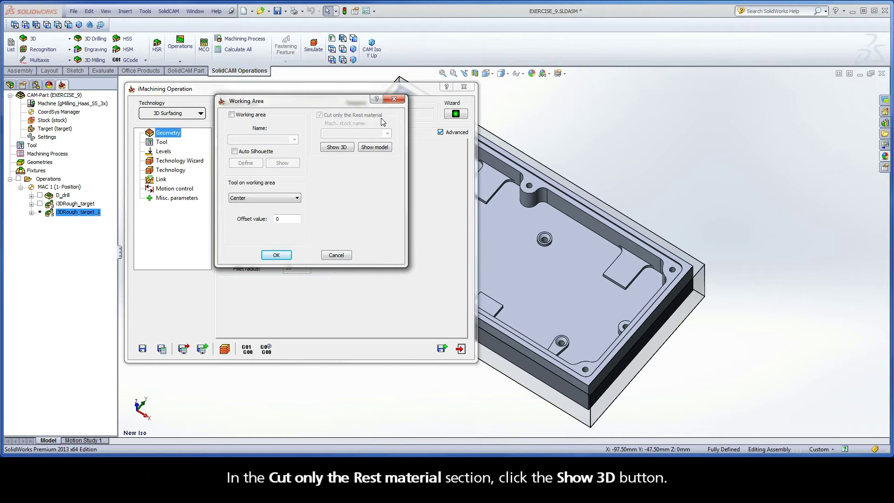
left_click(337, 147)
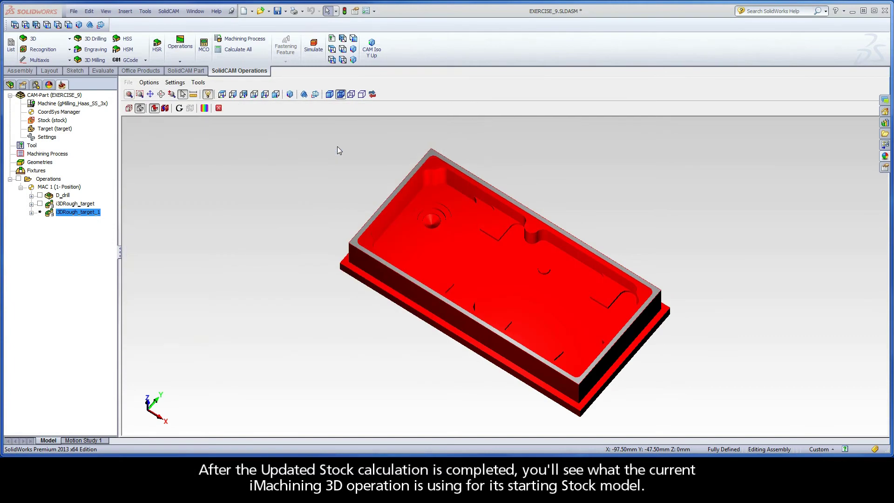
left_click(219, 109)
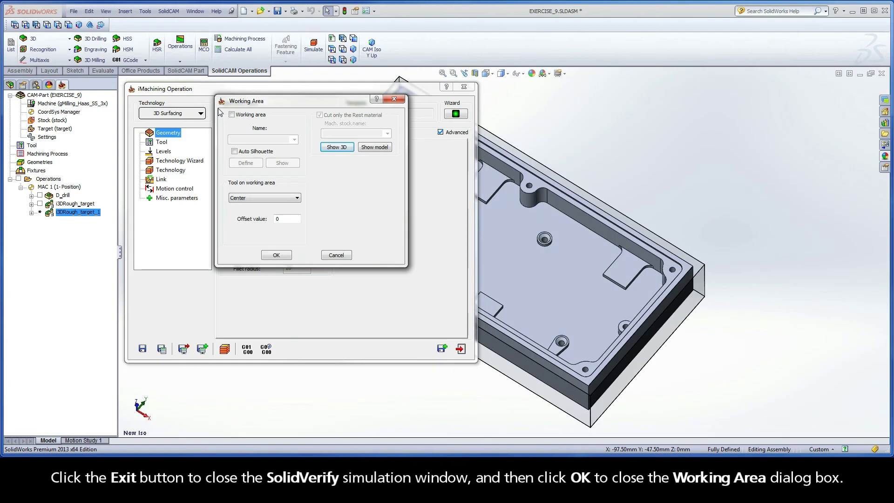
left_click(277, 255)
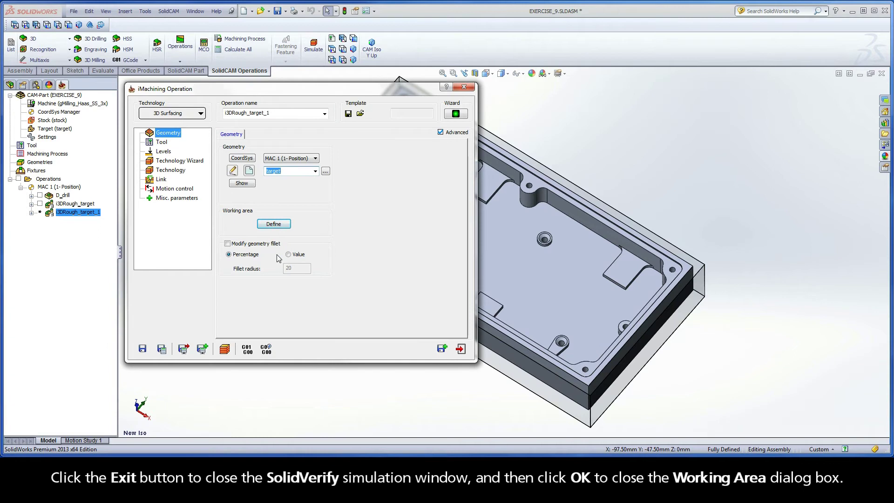
Assign tool 3, the 6 mm end mill with 24 mm cutting length and 45° helix, to the operation
left_click(163, 146)
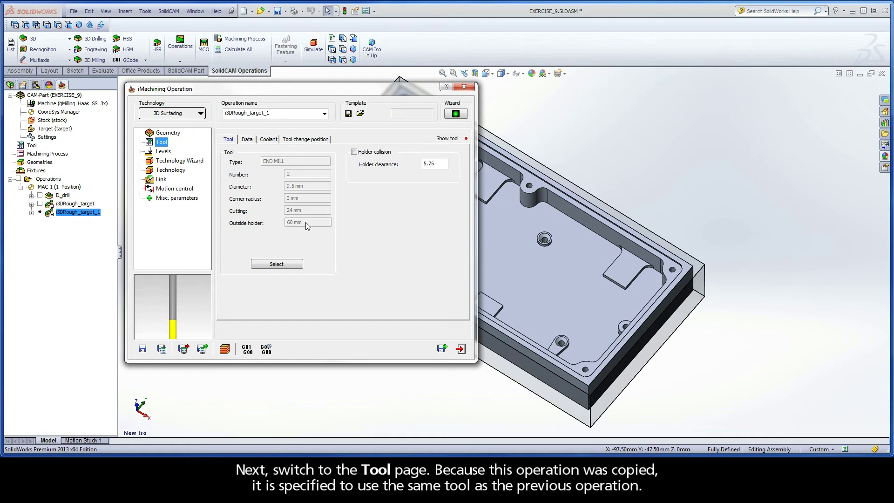
left_click(278, 265)
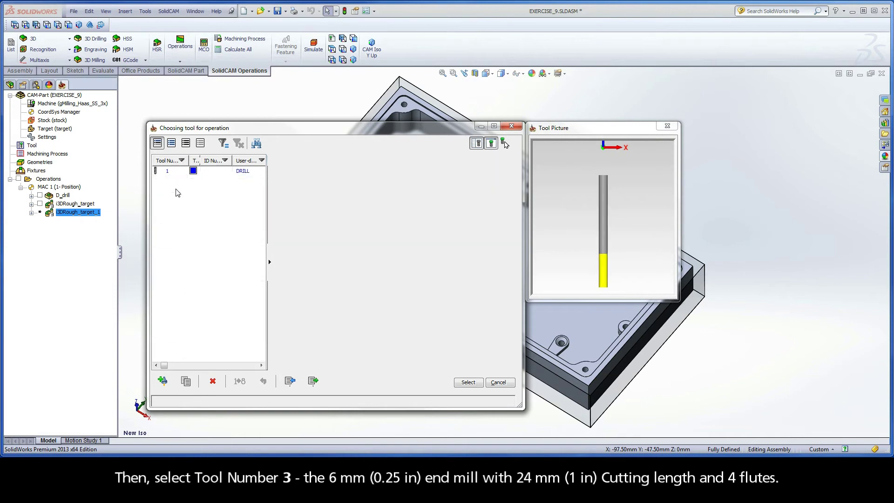
left_click(400, 230)
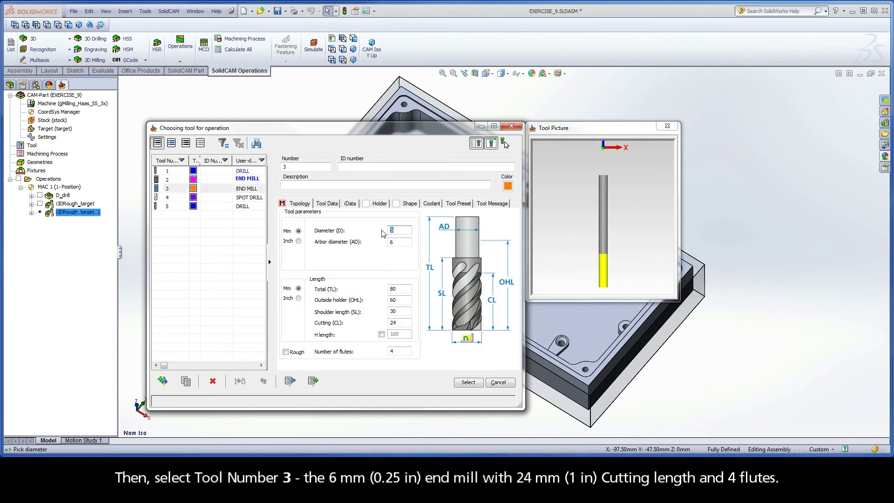
left_click(391, 322)
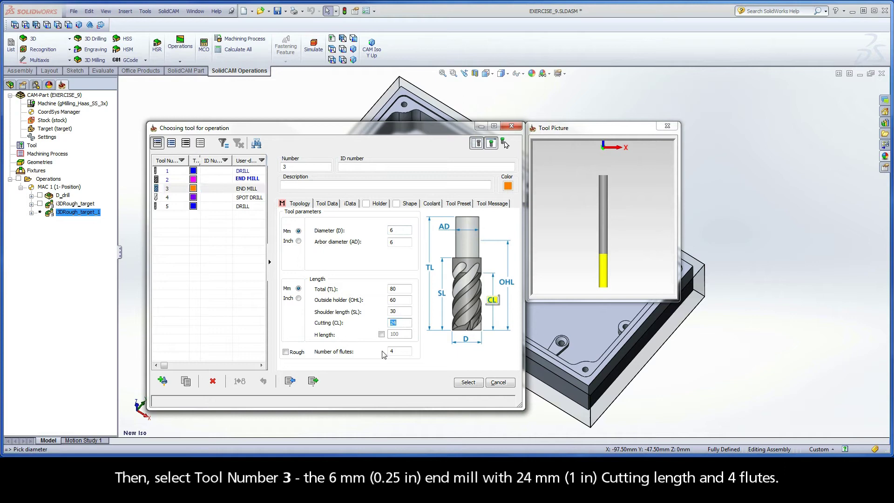
key("Tab")
left_click(350, 204)
left_click(432, 254)
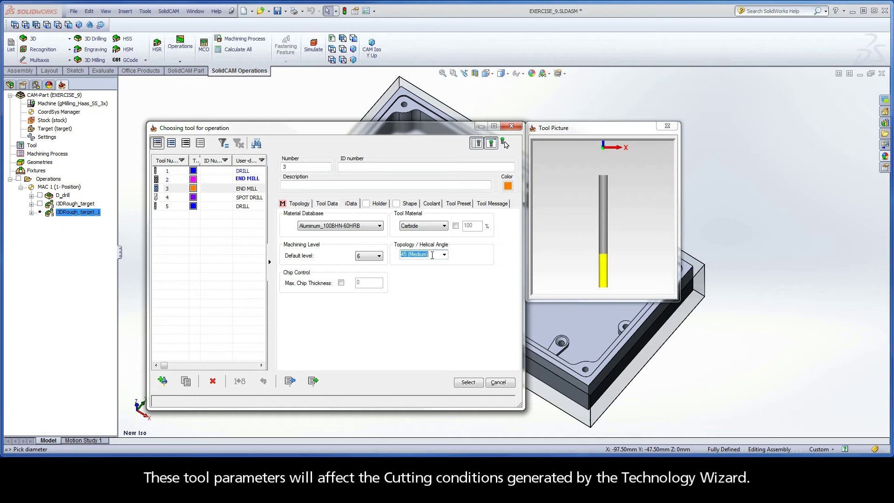
left_click(468, 382)
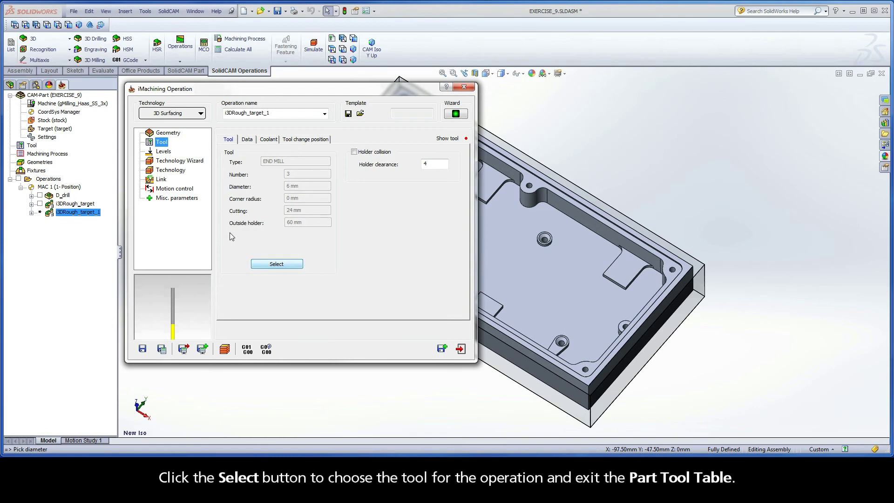
Keep the upper level 0 and lower level -24, and view the Technology Wizard cutting conditions
left_click(164, 152)
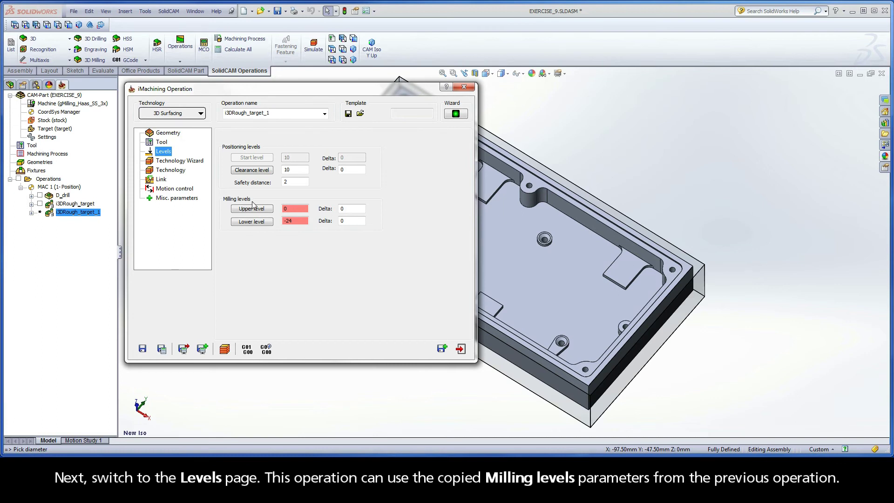
double_click(294, 209)
double_click(297, 221)
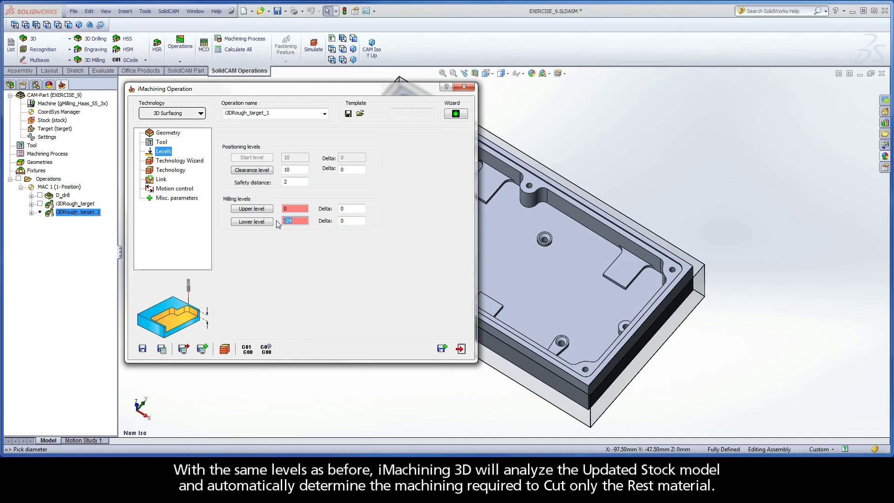
left_click(171, 161)
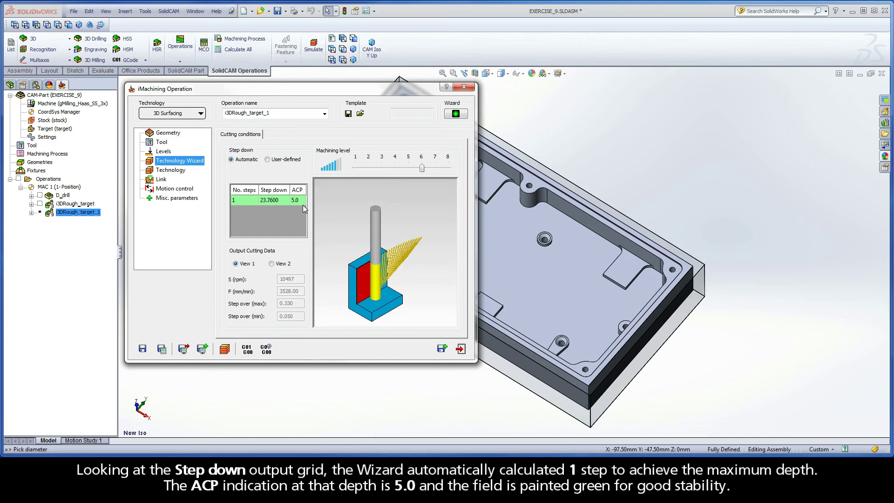
Review both Output Cutting Data views for machining level 6, then go to the Technology parameters
left_click(271, 263)
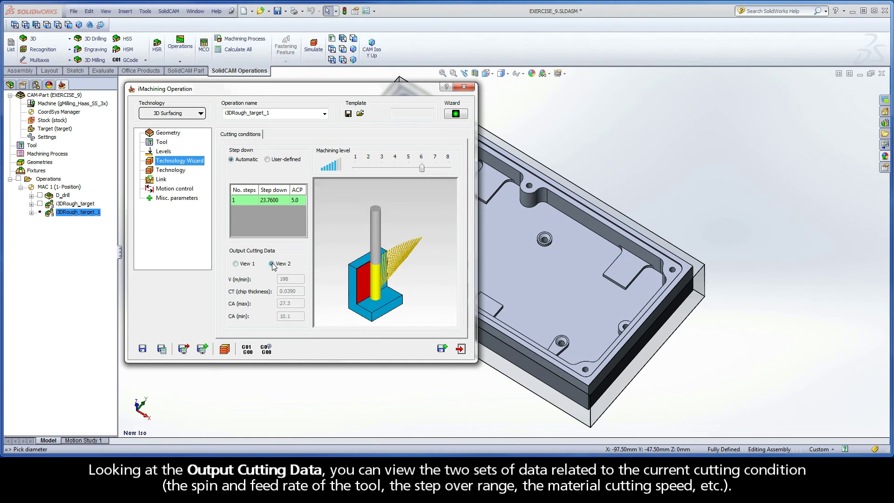
left_click(236, 263)
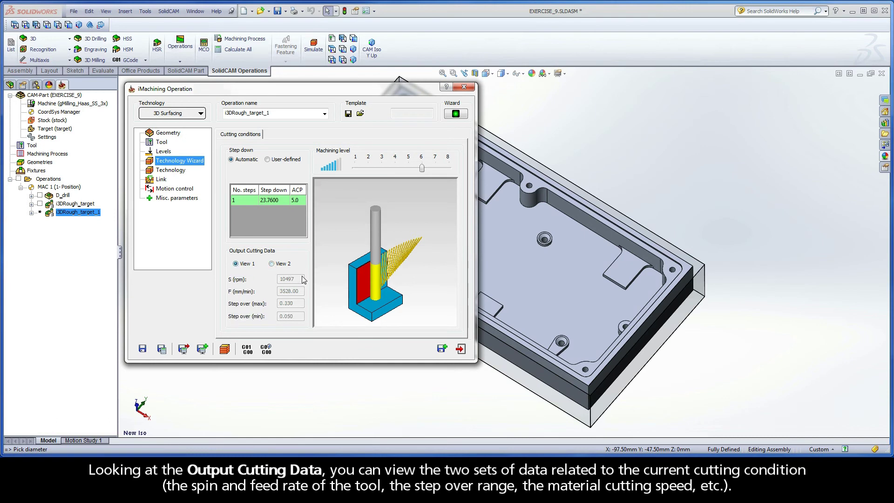
left_click(272, 264)
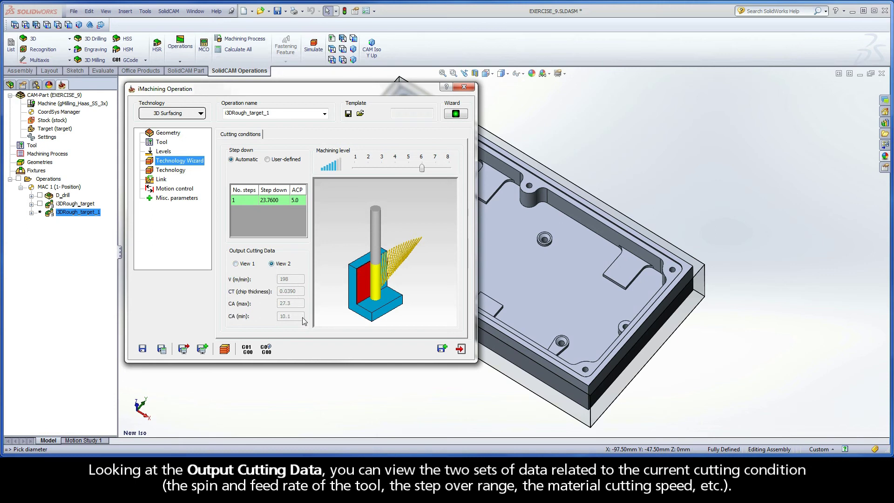
left_click(237, 264)
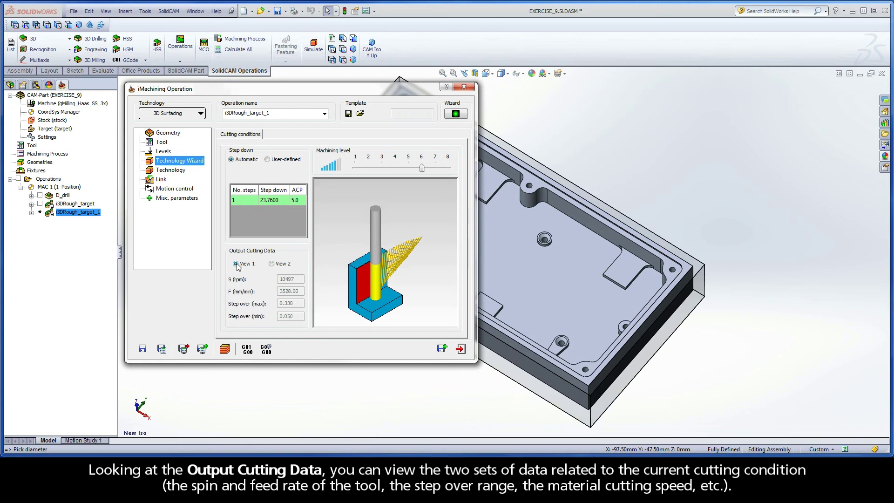
left_click(171, 170)
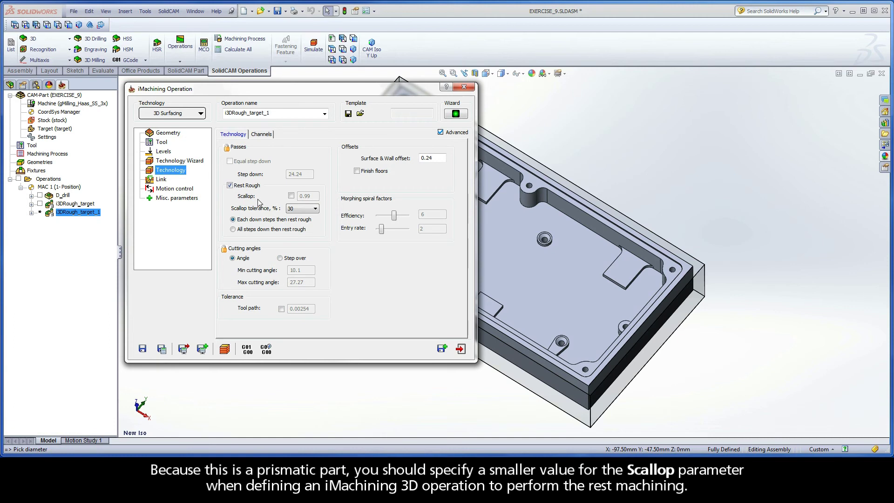
Enable the Scallop override and set it to 0.24 instead of 0.99, keeping the 0.24 wall offset
left_click(290, 196)
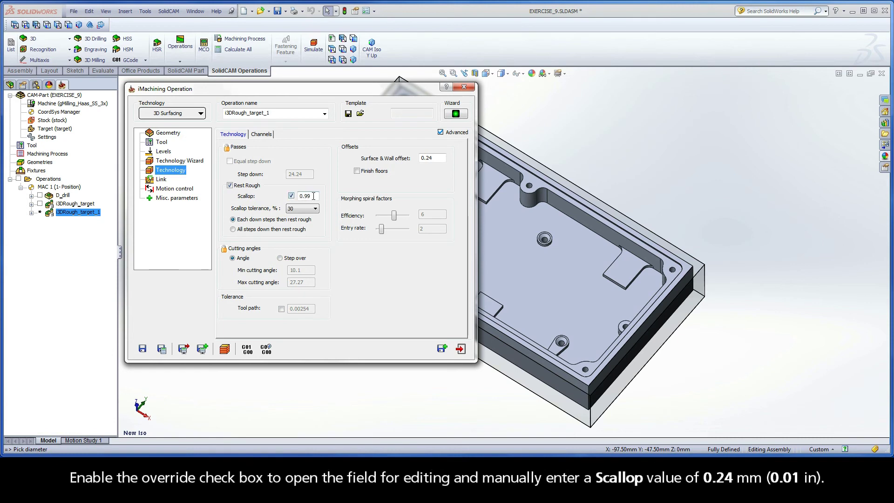
mouse_move(315, 196)
left_click_drag(314, 196, 294, 197)
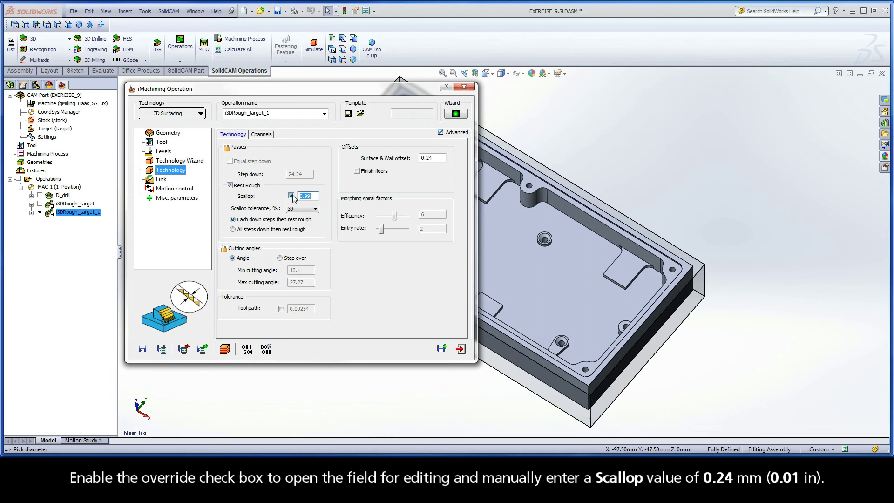
type("0.24")
left_click_drag(441, 158, 414, 159)
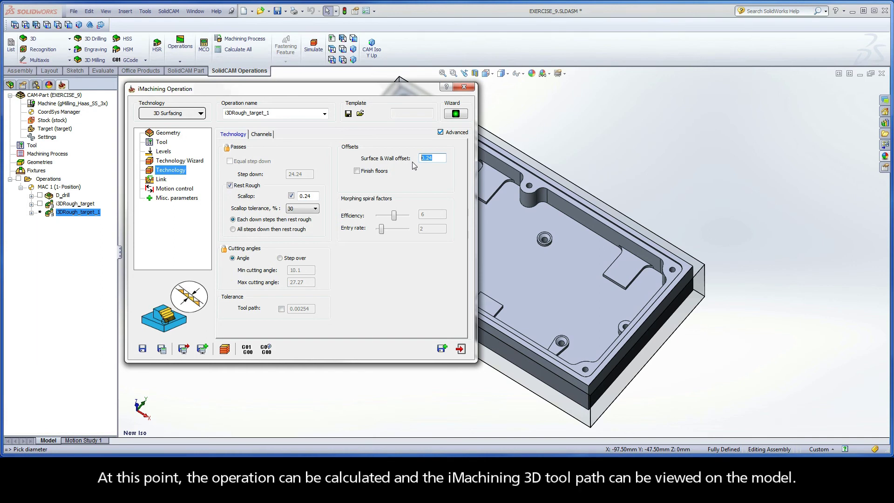
Rename the operation to i3DRest_target_1 by replacing Rough with Rest, then save and calculate it
double_click(246, 114)
left_click(247, 113)
left_click_drag(248, 113, 233, 113)
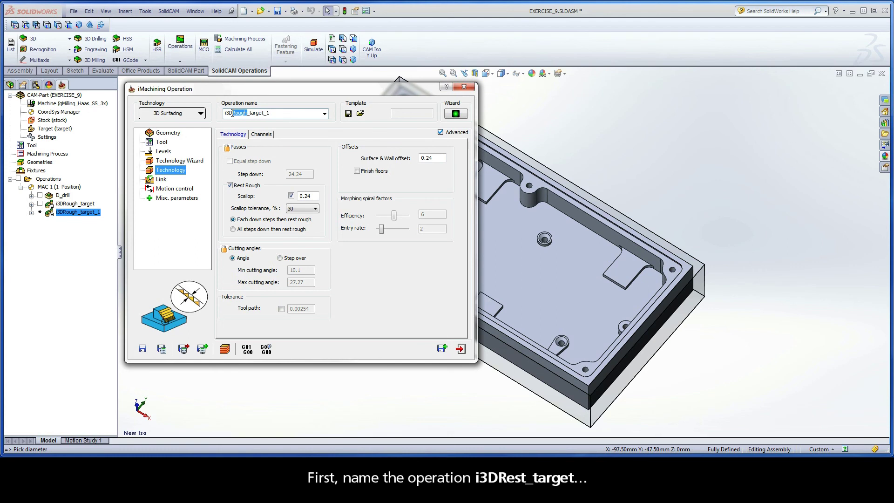
type("Rest")
left_click(162, 349)
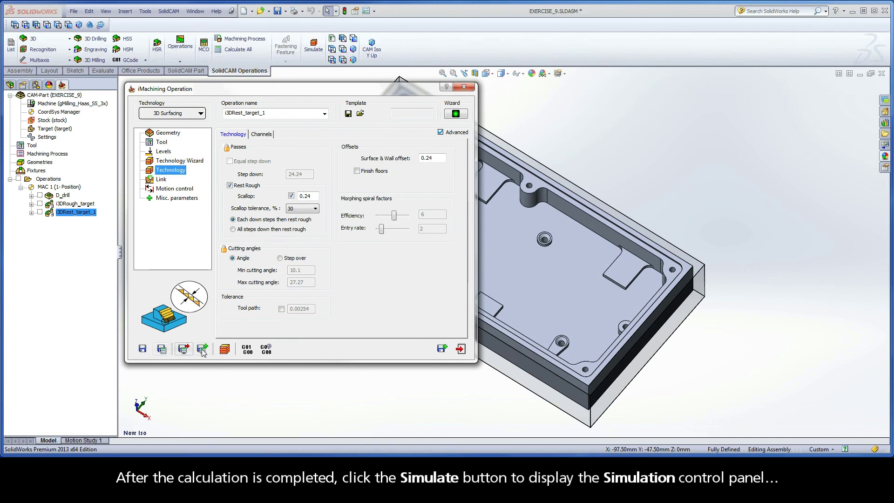
Run the SolidVerify simulation at an adjusted speed to watch the leftover corner material being removed
left_click(224, 349)
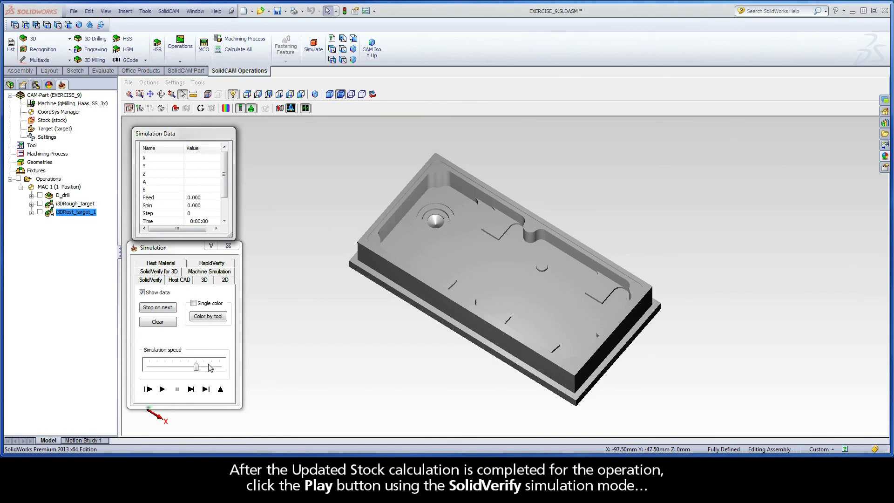
left_click_drag(196, 369, 181, 369)
left_click(162, 389)
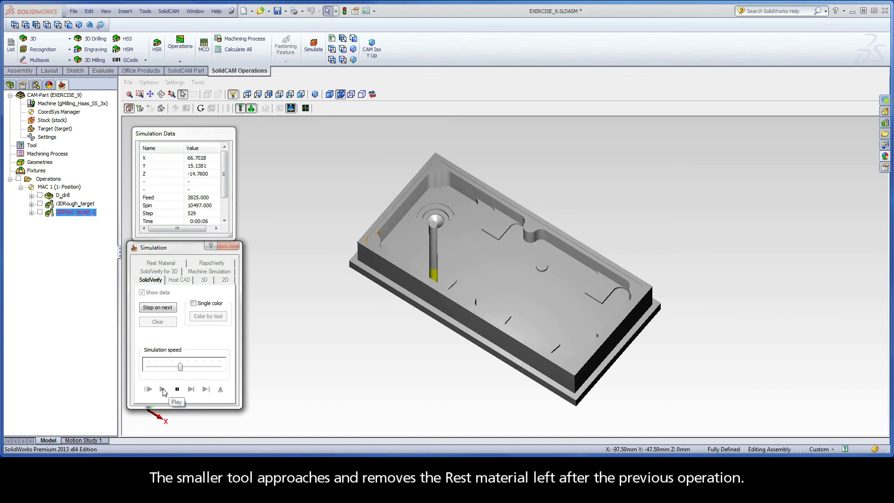
left_click_drag(181, 369, 196, 370)
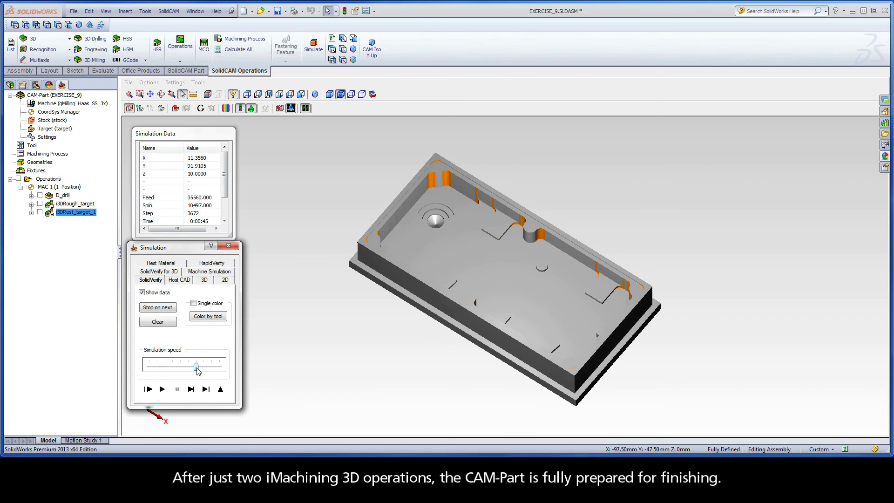
Exit the simulation panel and the iMachining Operation dialog
left_click(221, 390)
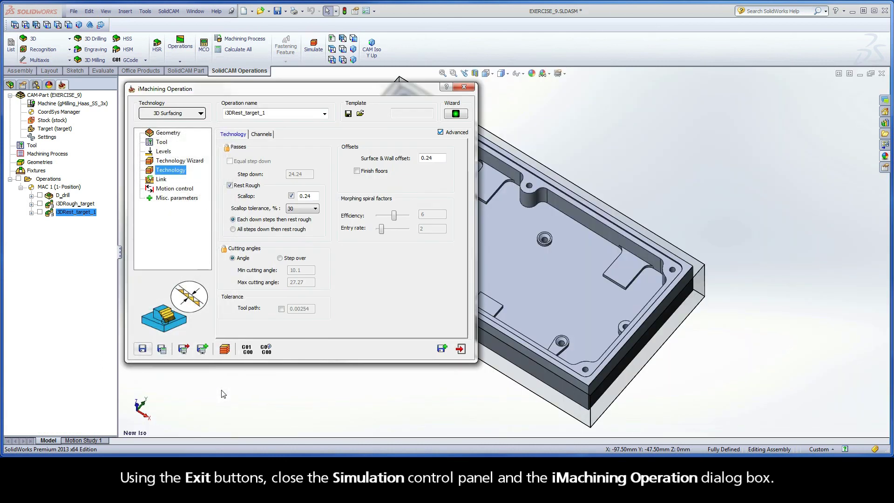
left_click(460, 349)
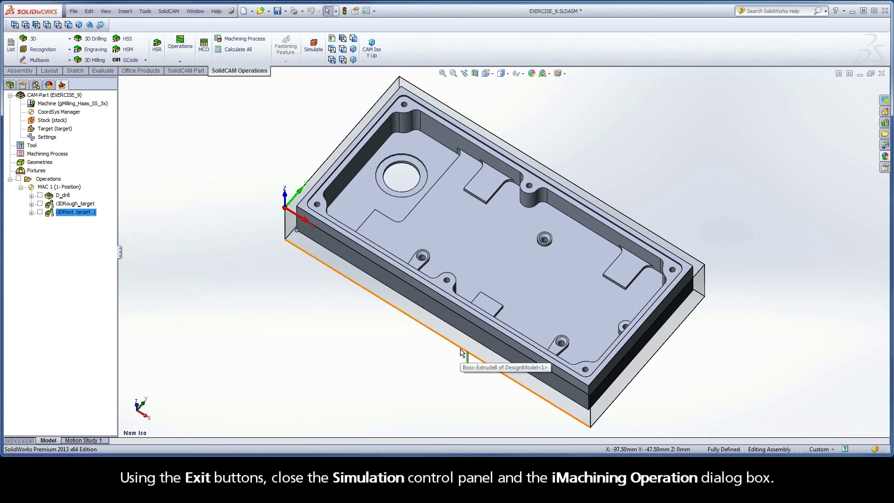